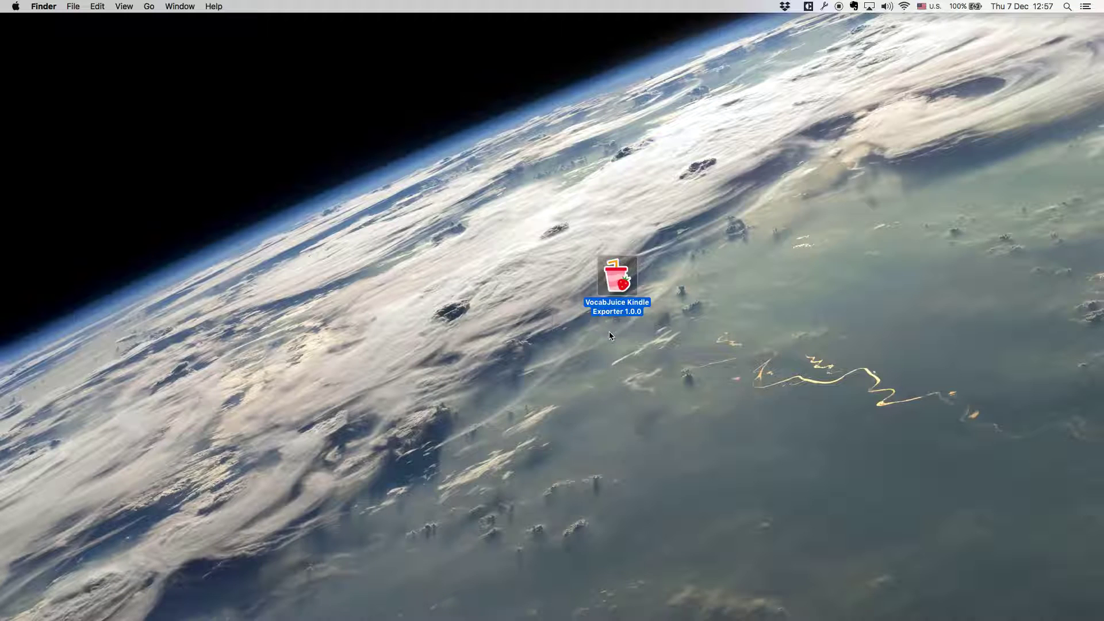
Step: Install VocabJuice Kindle Exporter from its disk image onto the desktop and launch the desktop copy
double_click(616, 278)
drag(545, 370, 320, 186)
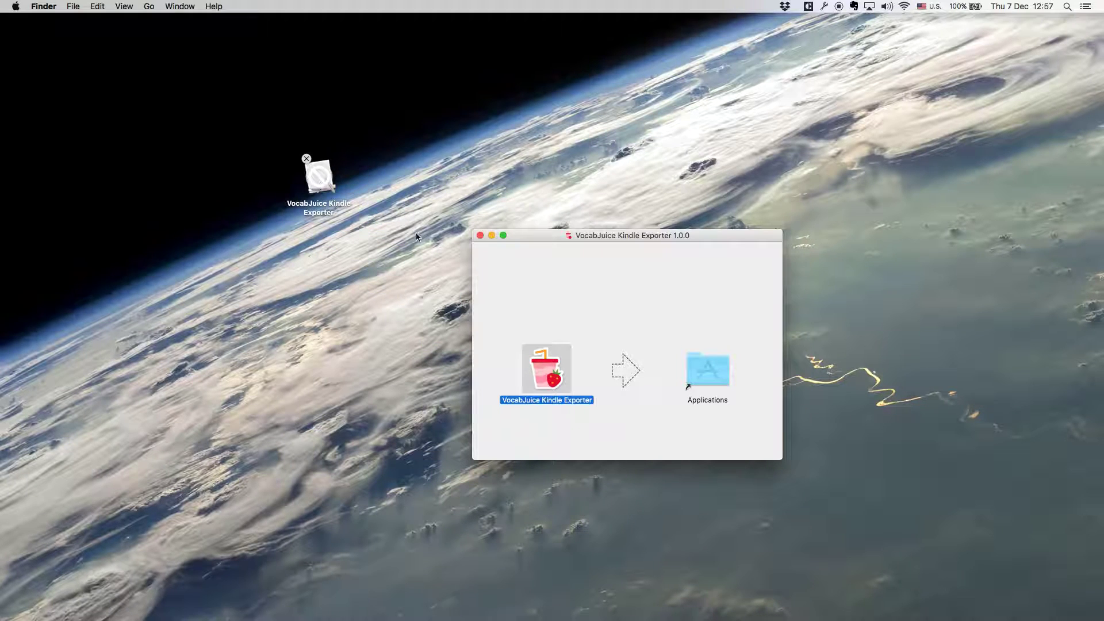
click(480, 236)
double_click(321, 178)
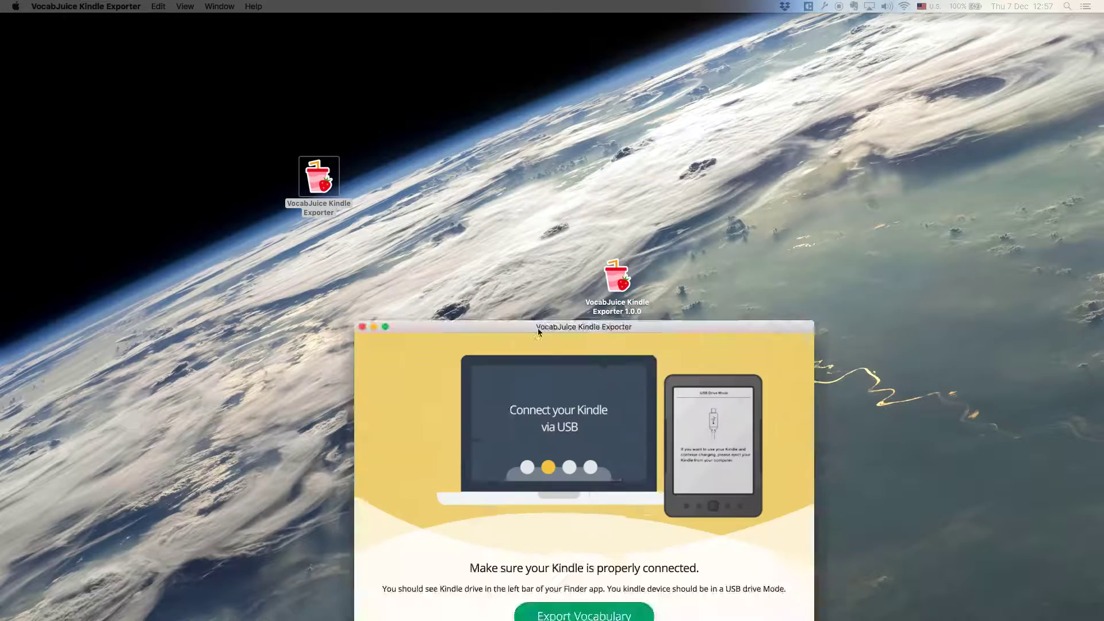
Step: Drag the VocabJuice window up to the middle of the screen
drag(540, 326, 566, 112)
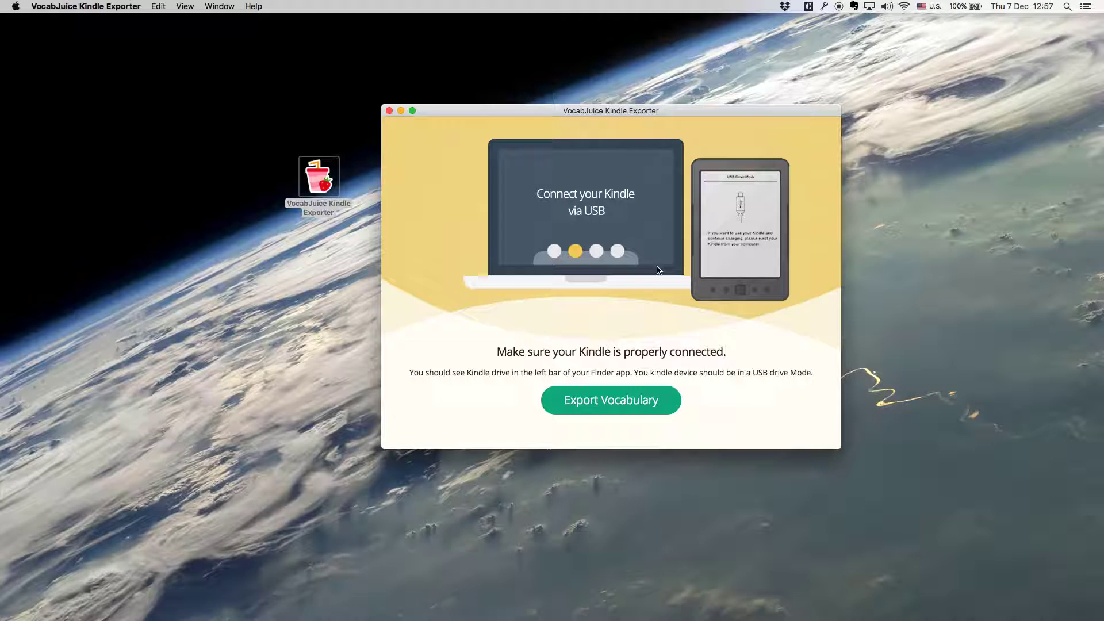
Step: Export Vocabulary to list the Kindle's looked-up words with their usage sentences
click(607, 409)
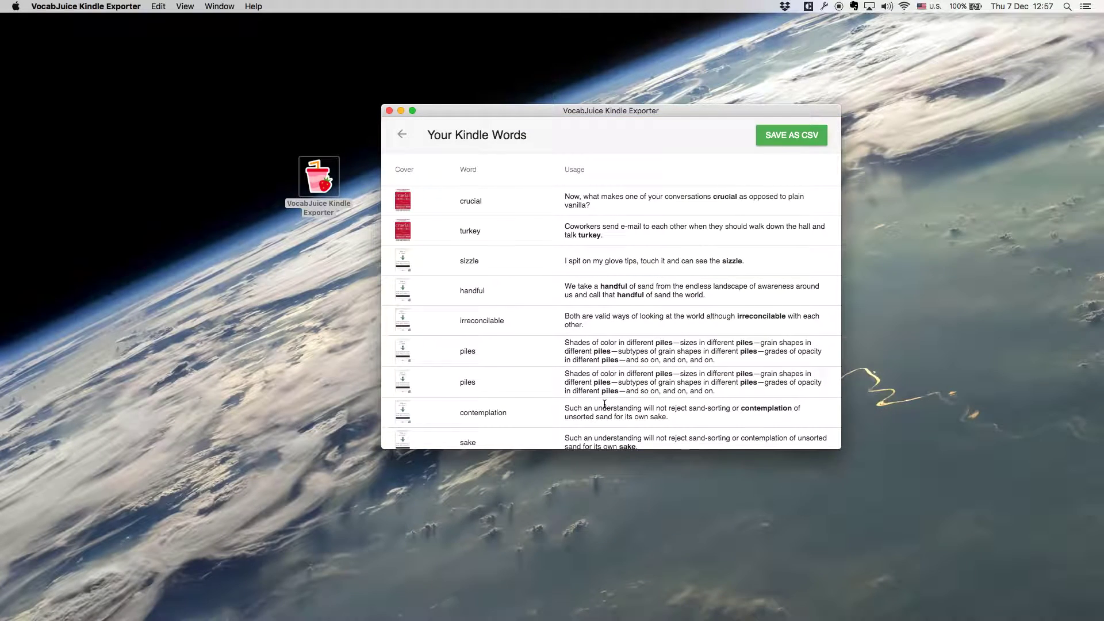
scroll(494, 224, down, 10)
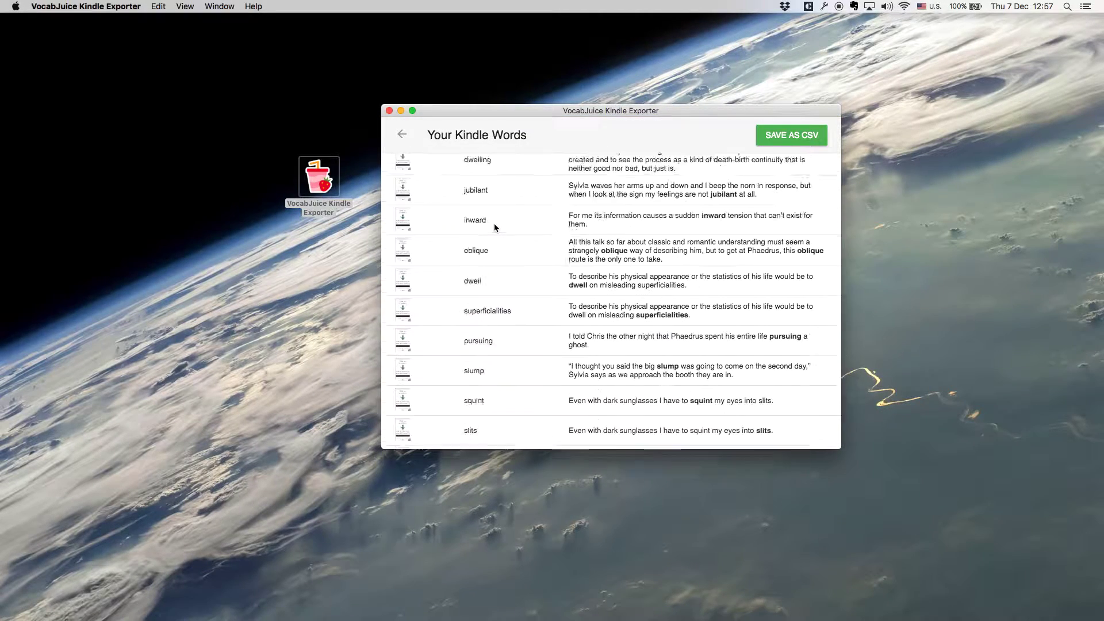
scroll(494, 223, up, 15)
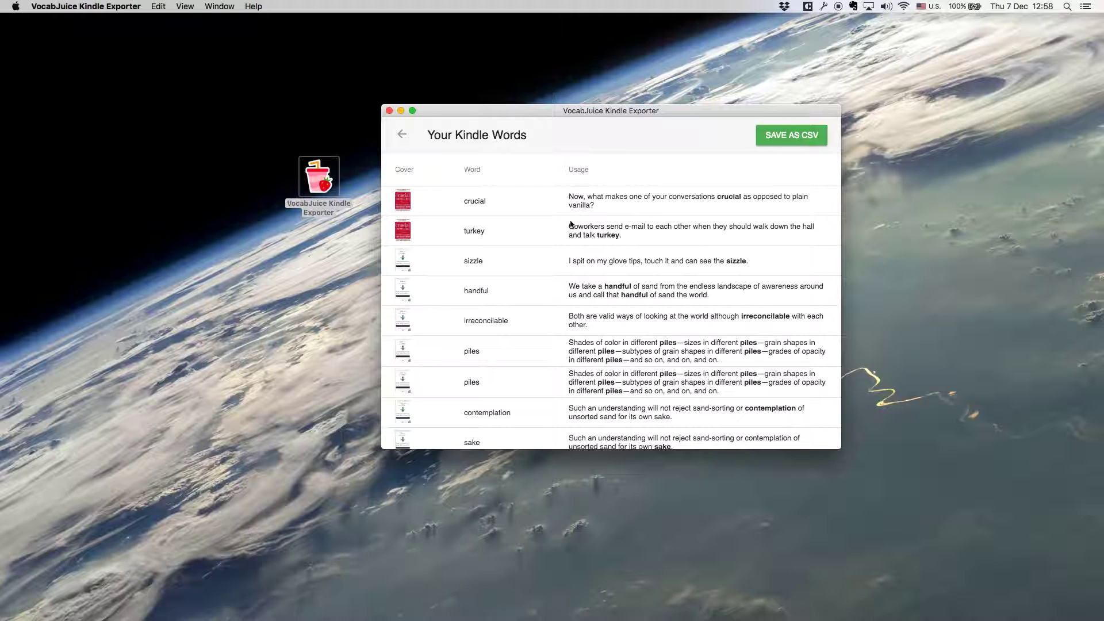
scroll(571, 248, down, 2)
scroll(571, 248, down, 8)
scroll(570, 246, up, 10)
Step: Save the word list as vocab.csv on the Desktop and dismiss the success alert
click(794, 146)
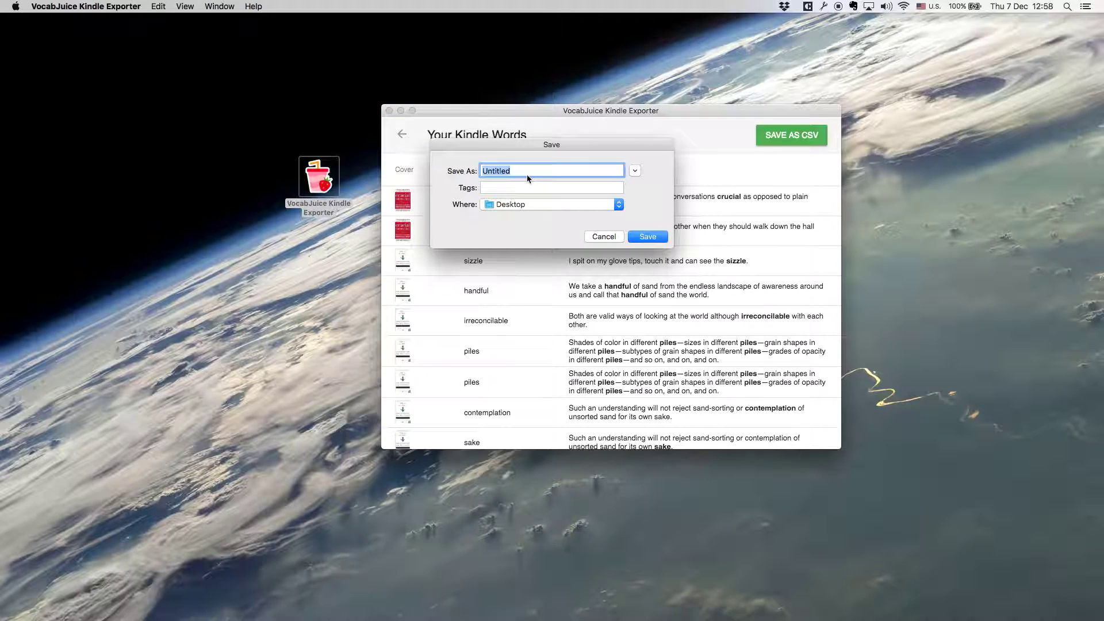
text(vocab)
click(643, 239)
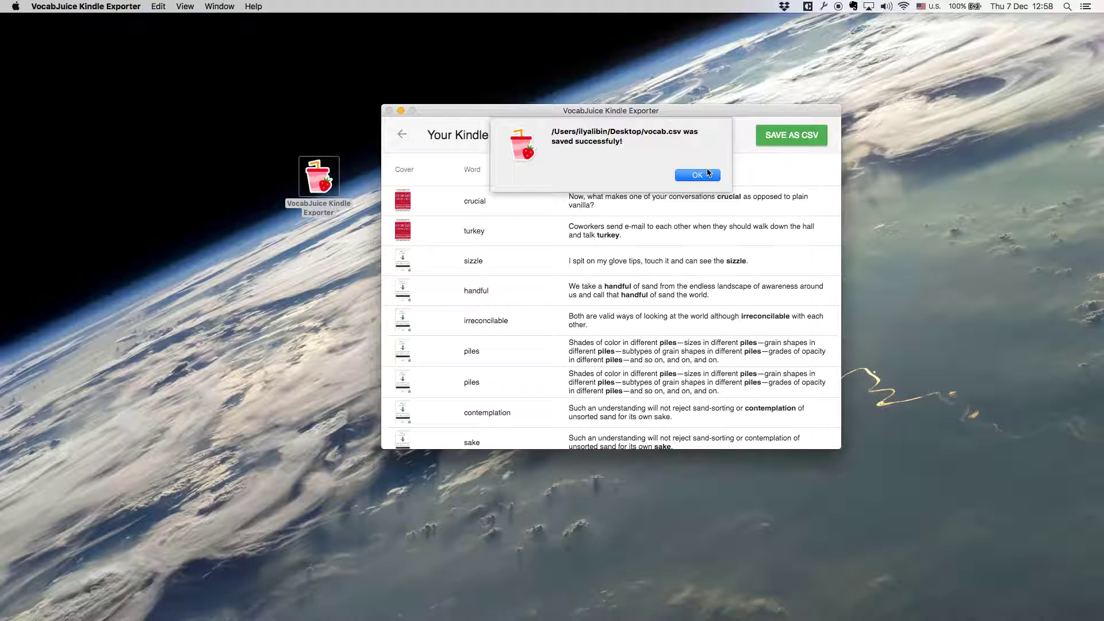
click(709, 175)
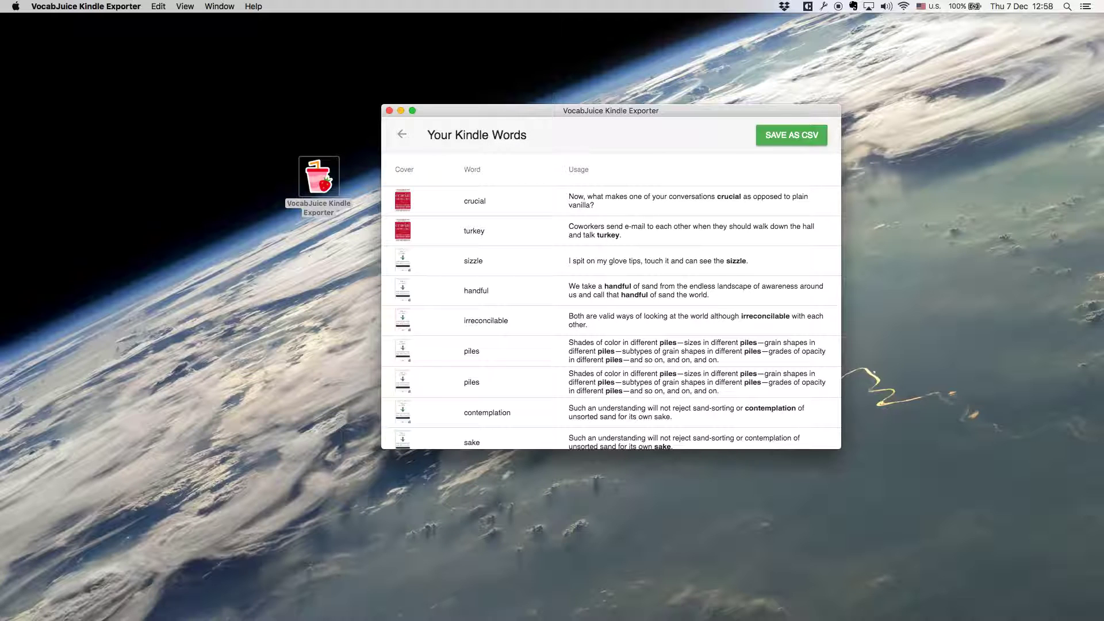
Step: Open vocab.csv from the Desktop folder in a new Finder window, launching it in Numbers
click(319, 177)
key(super+n)
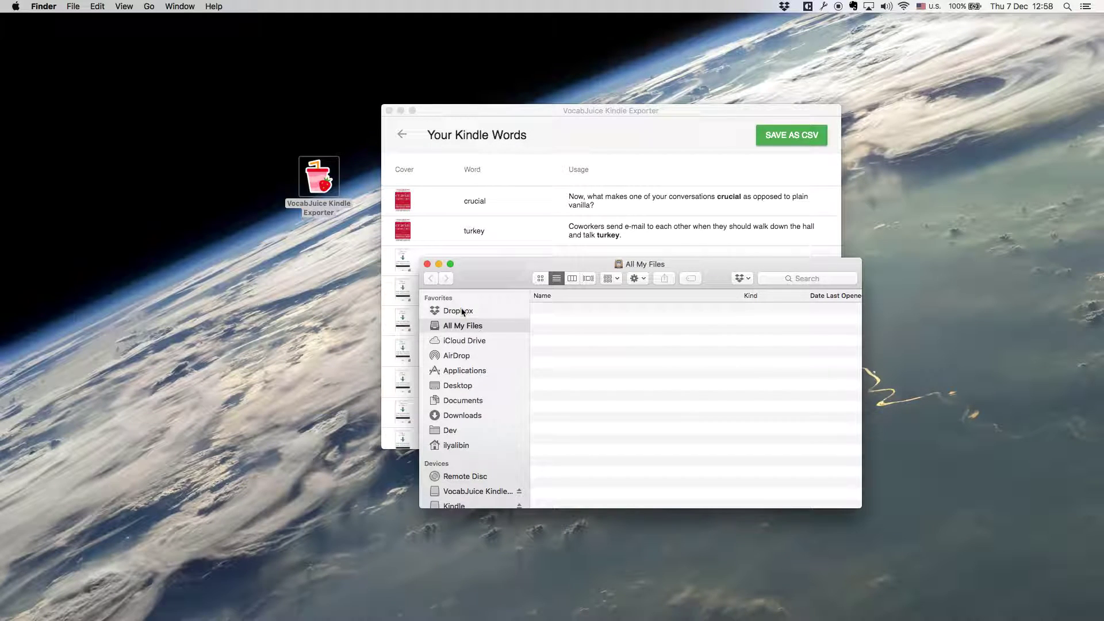
click(461, 387)
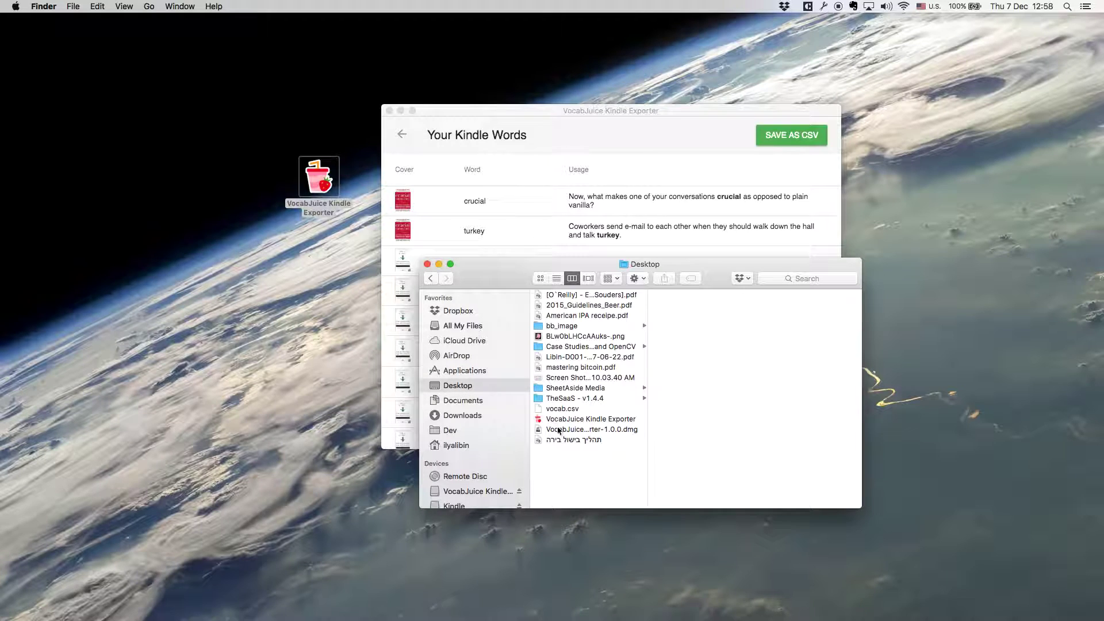
click(573, 411)
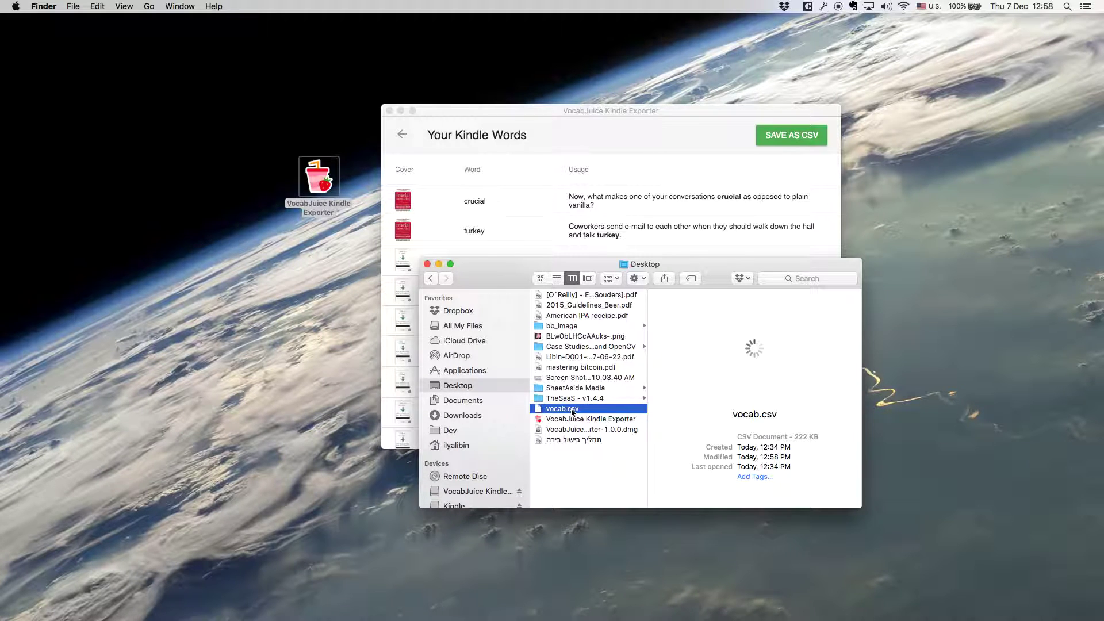
double_click(573, 412)
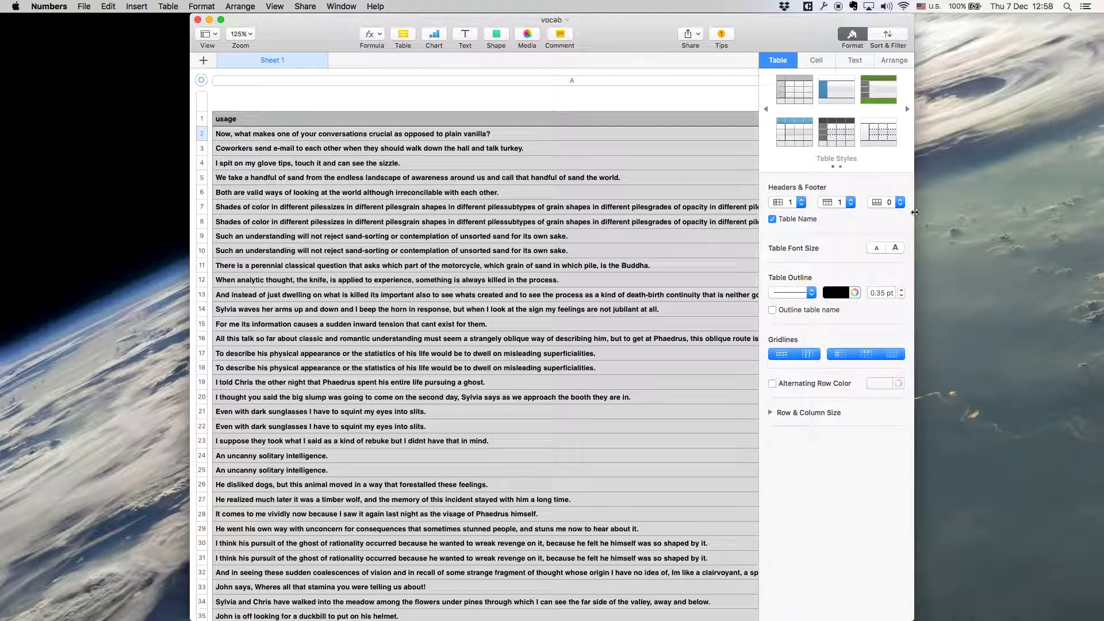
Step: Widen the Numbers window to both screen edges and narrow the usage column A
drag(914, 215, 1095, 235)
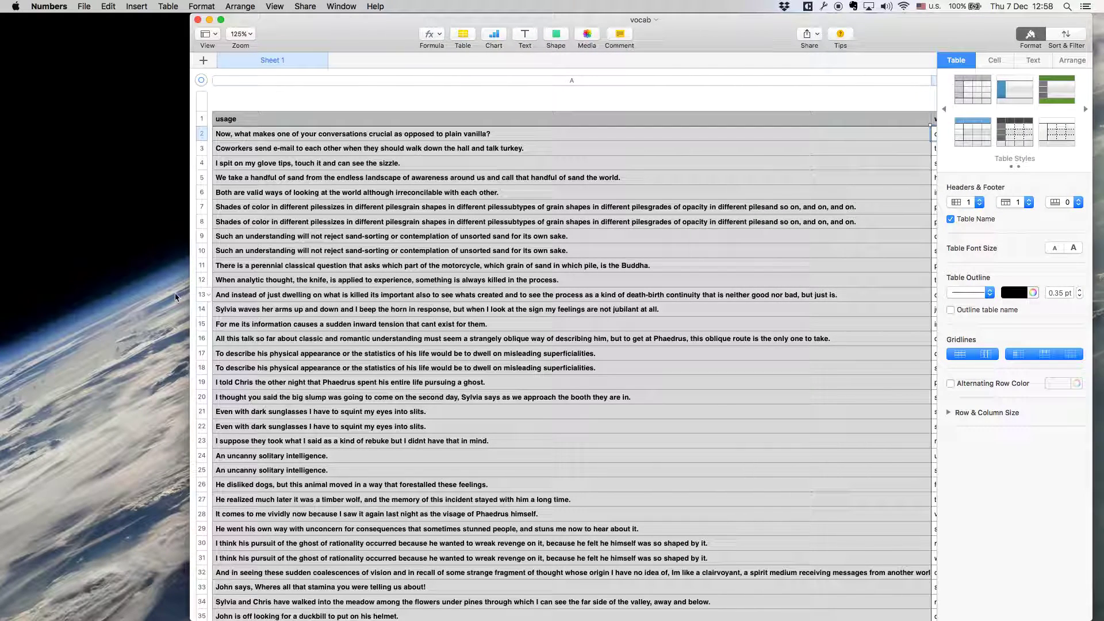
drag(192, 303, 3, 302)
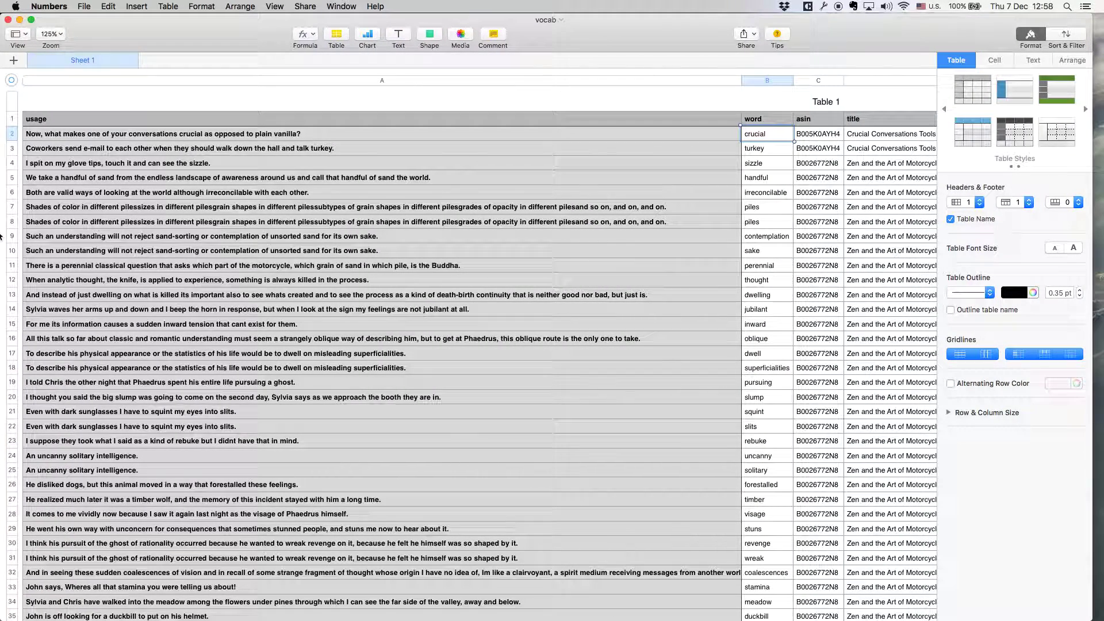
click(735, 120)
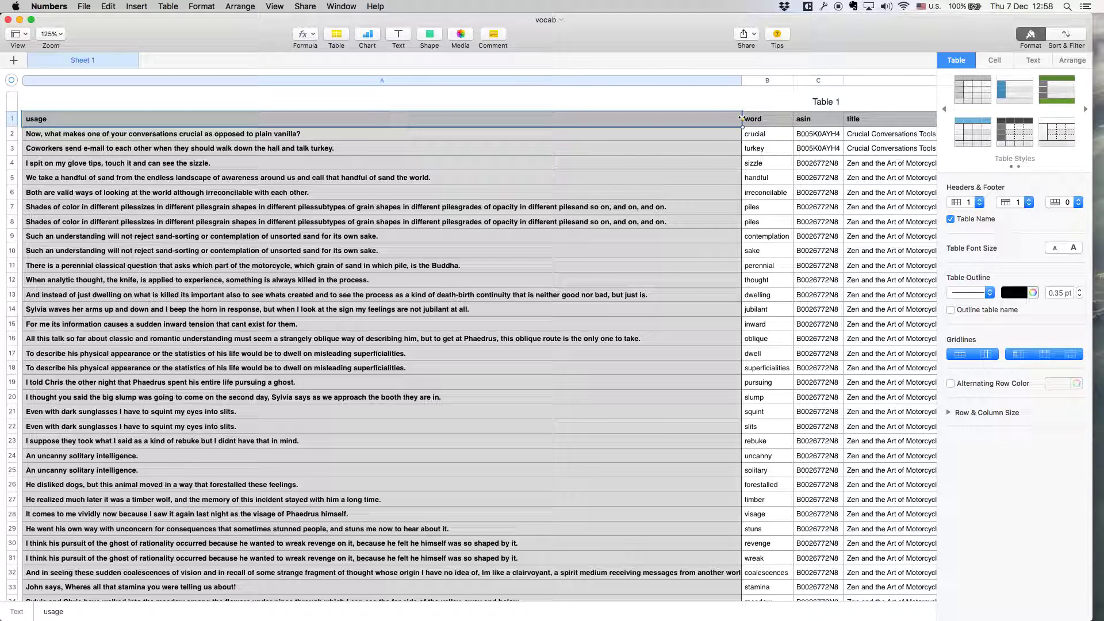
click(493, 118)
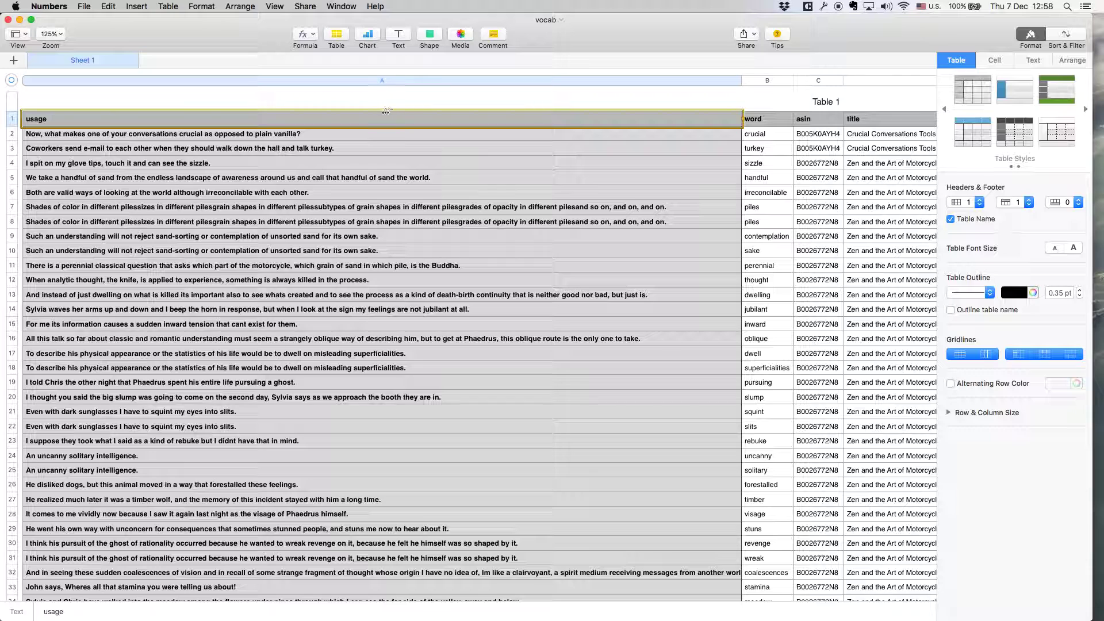
drag(458, 118, 382, 118)
mouse_move(736, 81)
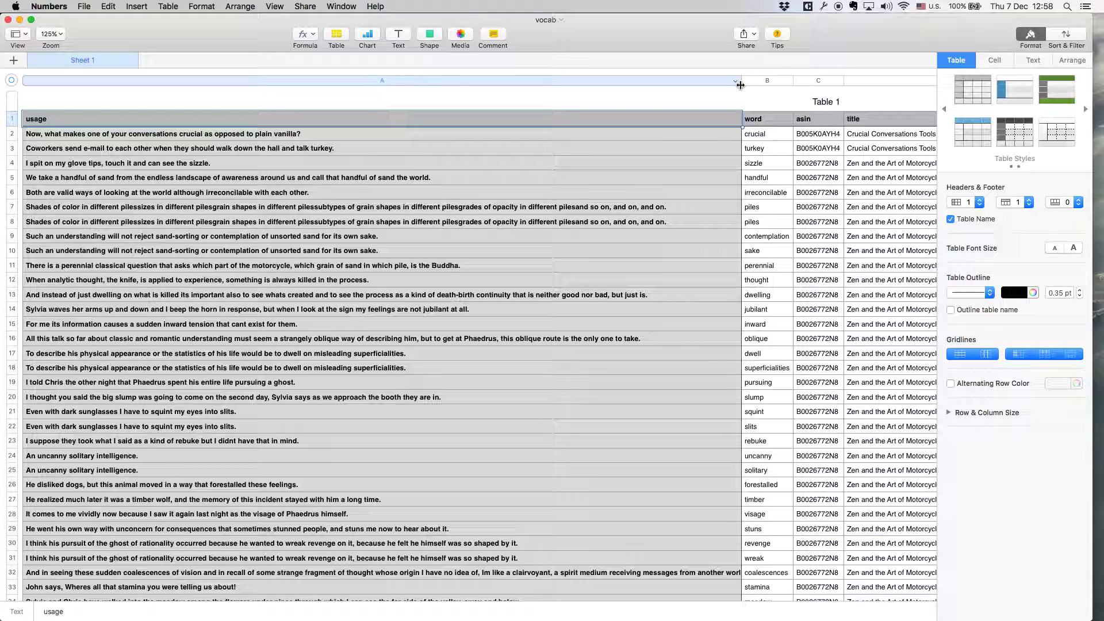
drag(365, 73, 367, 84)
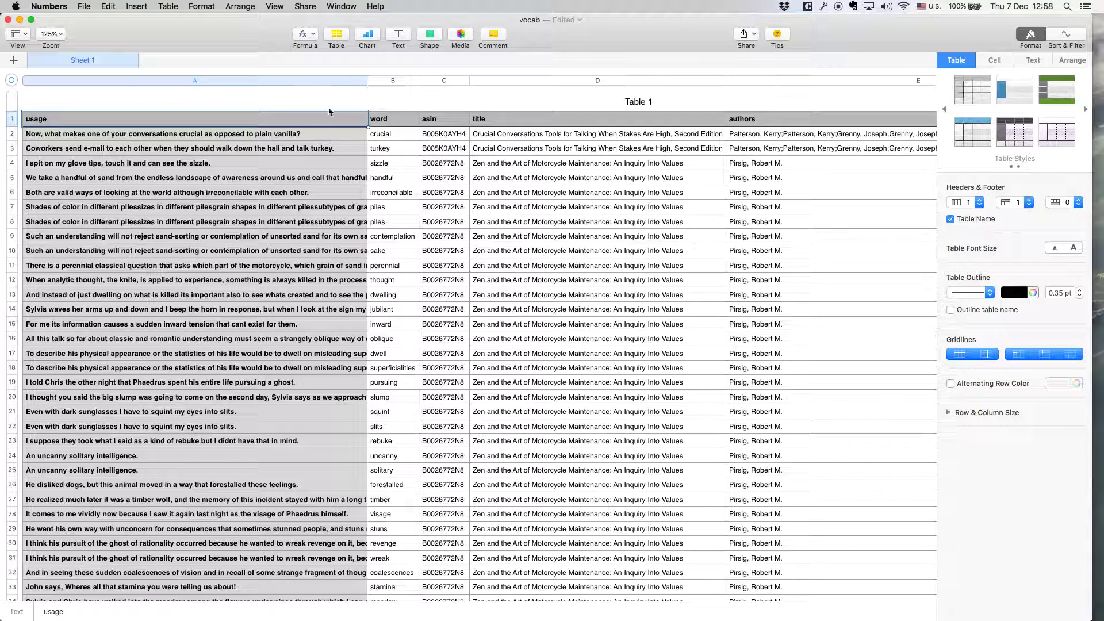
scroll(241, 219, down, 1)
scroll(242, 220, down, 2)
scroll(242, 221, up, 2)
click(447, 134)
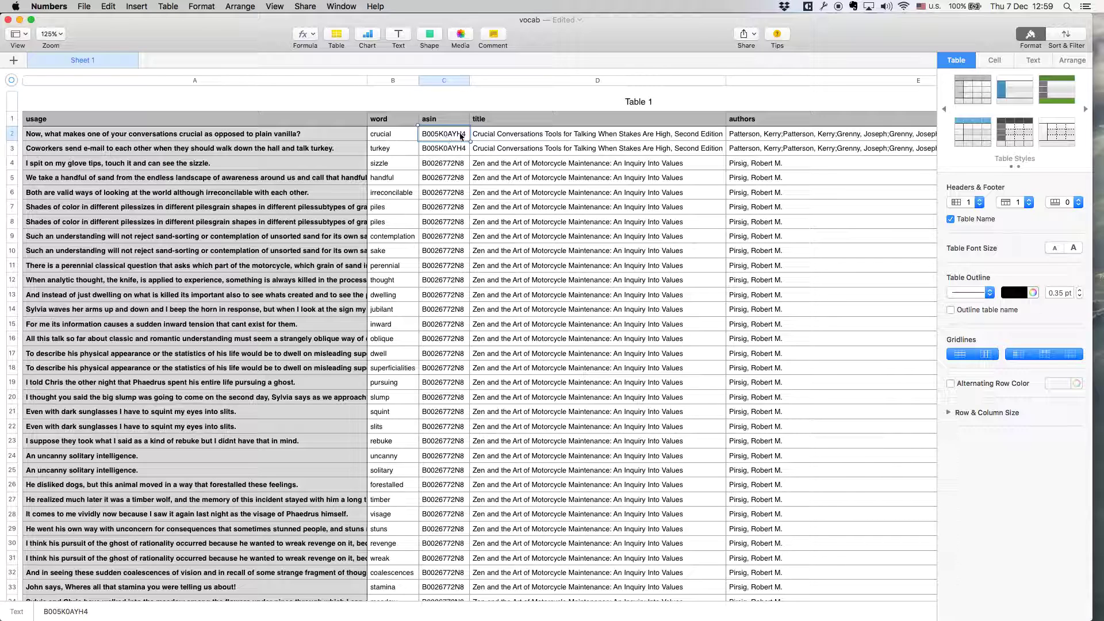
click(489, 136)
click(767, 141)
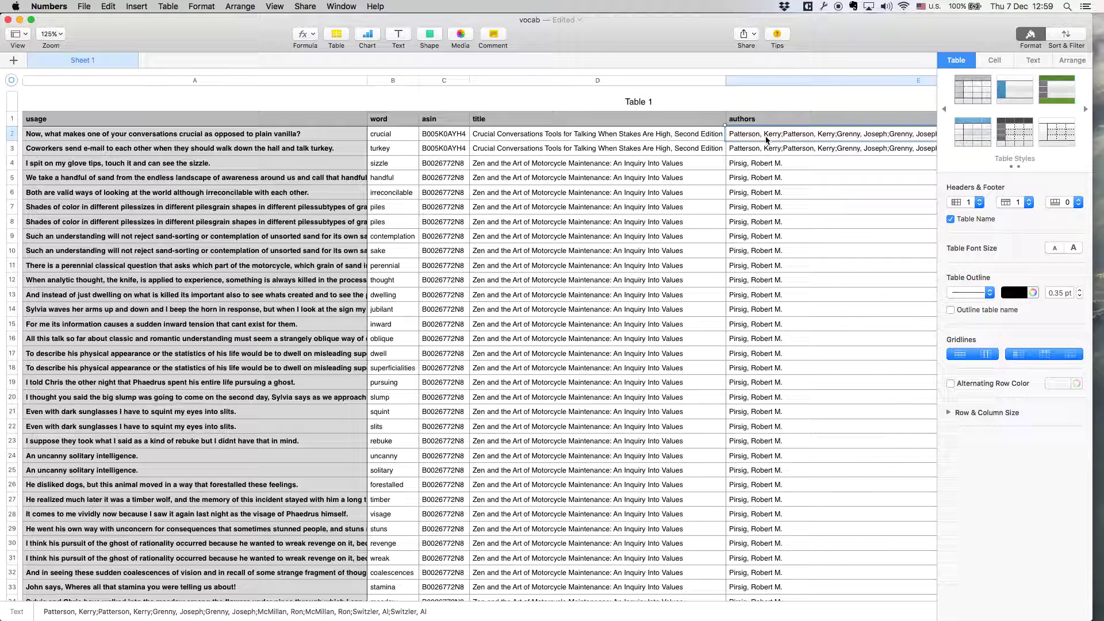